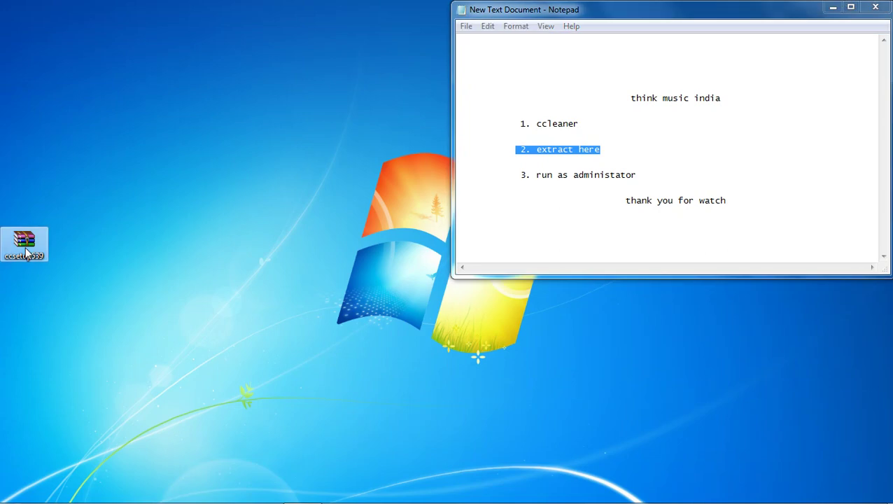
# Extract the ccsetup539 archive onto the desktop and run the extracted ccsetup539 installer as administrator
pyautogui.rightClick(26, 246)
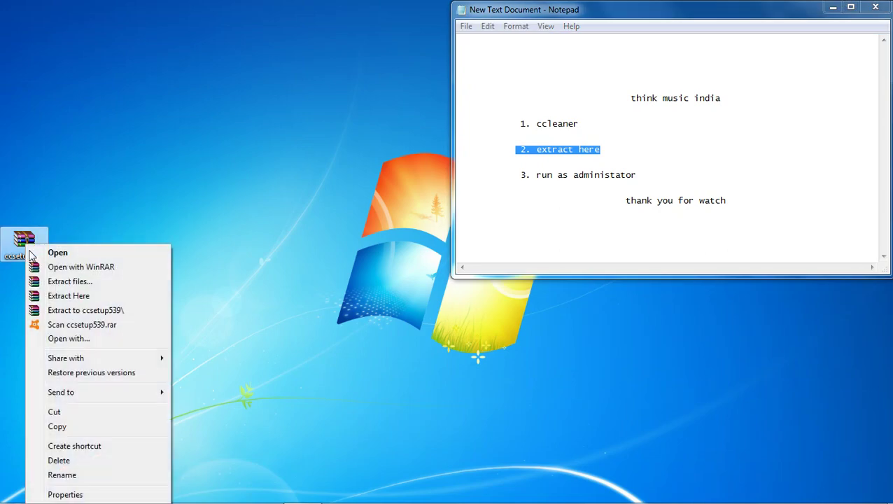
pyautogui.click(55, 296)
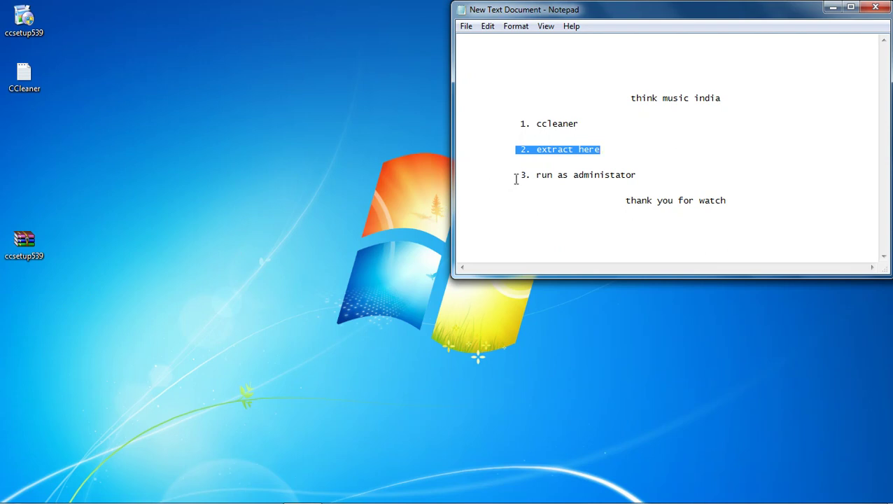
pyautogui.moveTo(519, 175); pyautogui.dragTo(640, 174)
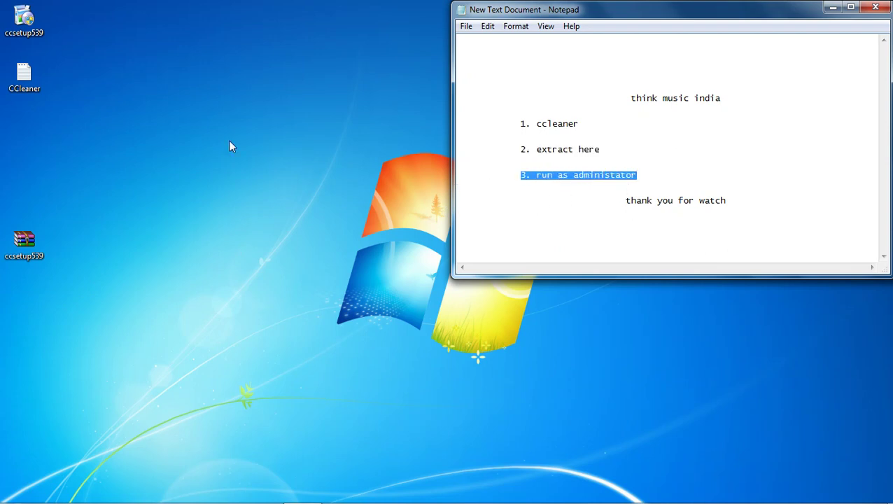
pyautogui.rightClick(19, 28)
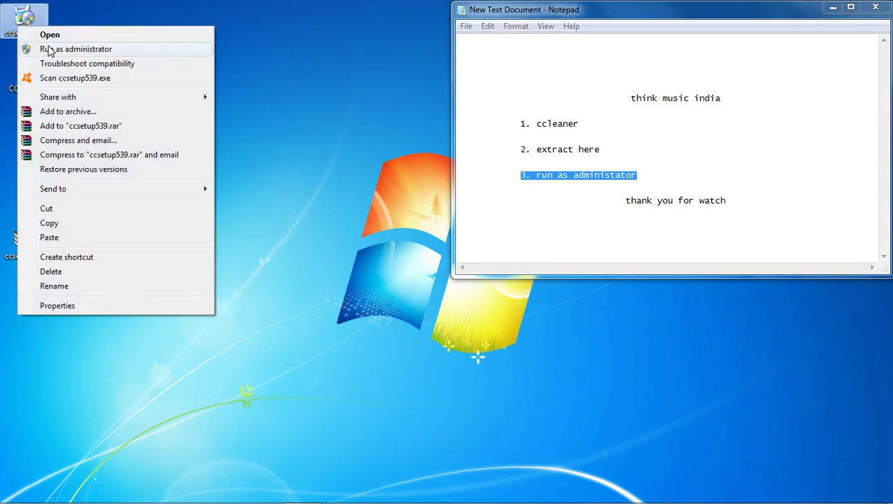
pyautogui.click(52, 48)
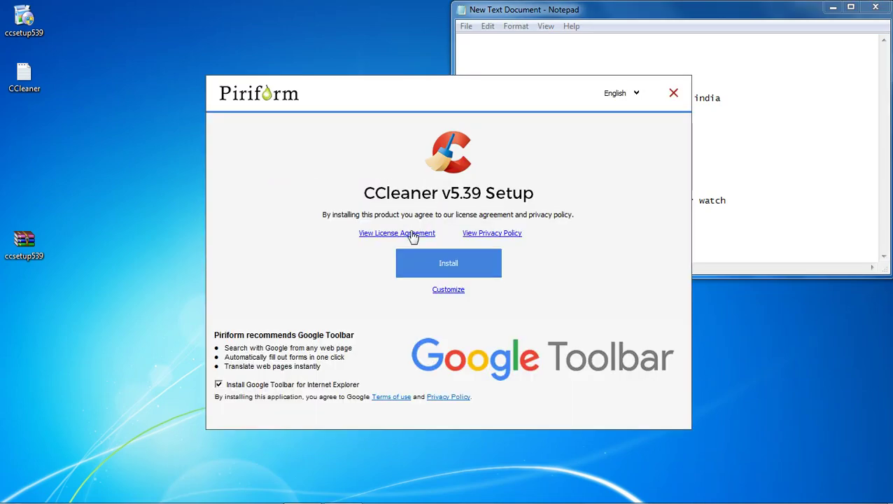
# Install CCleaner v5.39 with the default options and launch it when setup completes
pyautogui.click(430, 264)
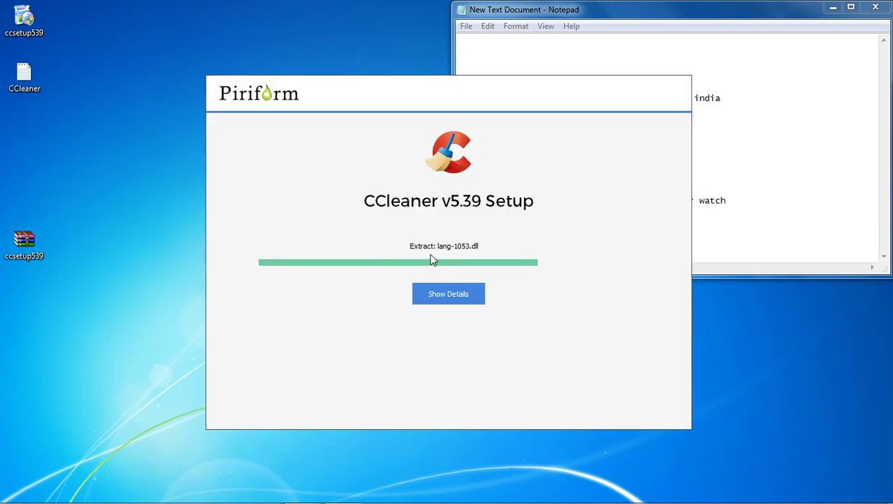
pyautogui.click(441, 294)
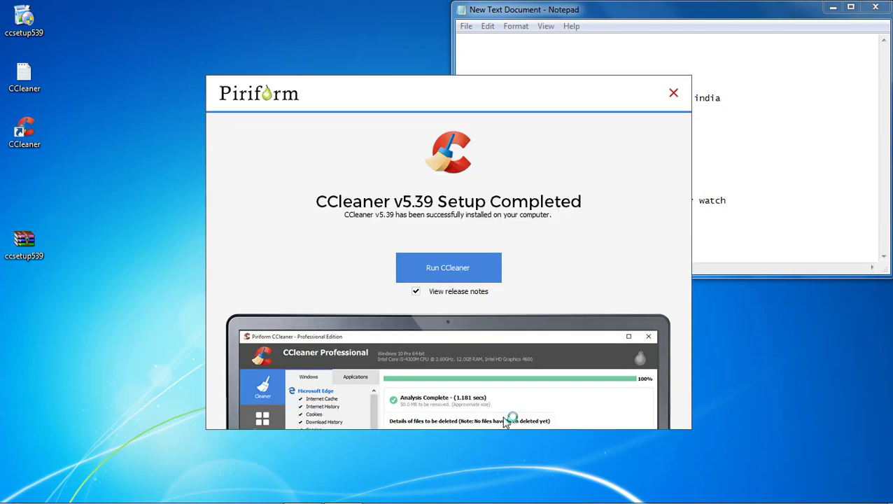
pyautogui.click(441, 271)
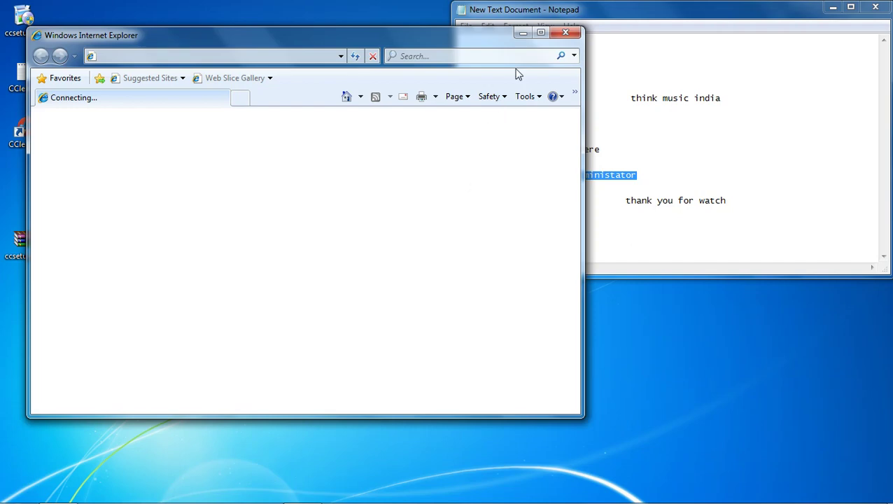
# Close the Internet Explorer window with the release notes and dismiss the browser-closed notification from CCleaner
pyautogui.click(563, 35)
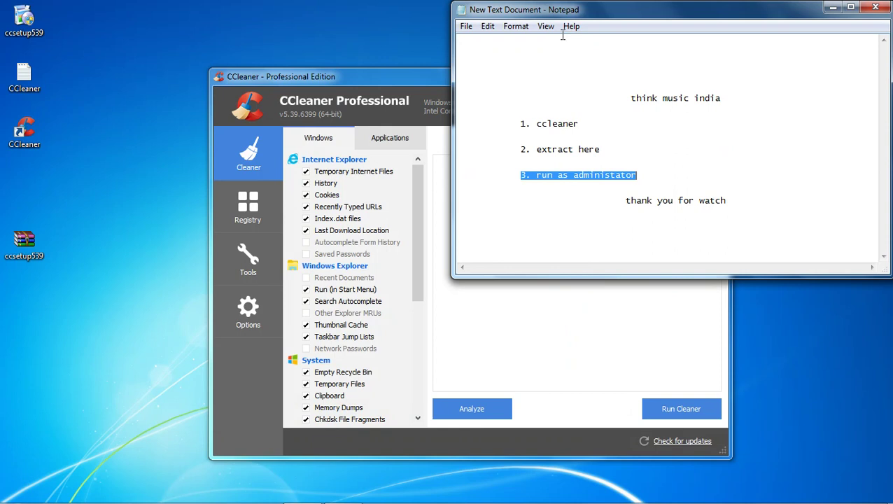
pyautogui.click(414, 76)
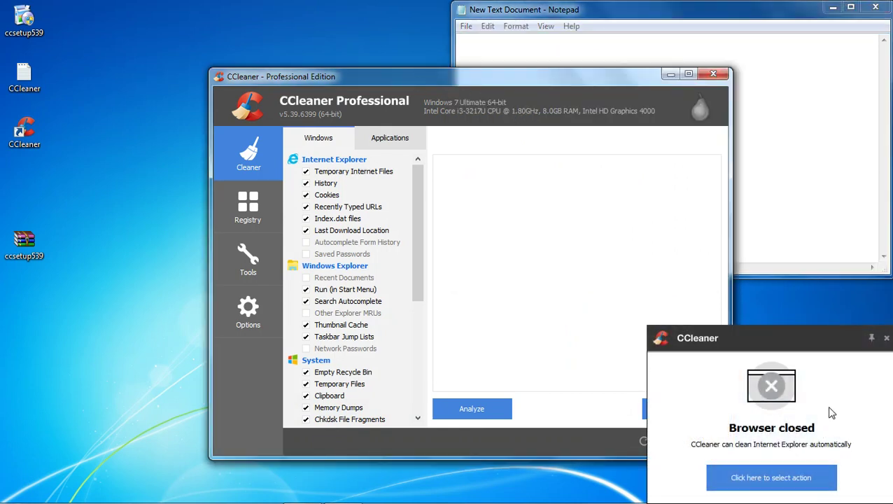
pyautogui.click(885, 338)
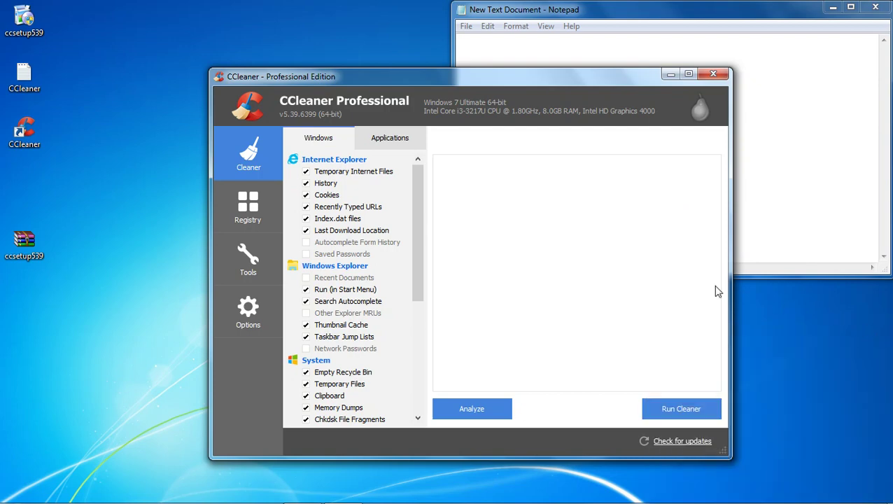
# Open the license registration dialog from the program's About information
pyautogui.click(261, 210)
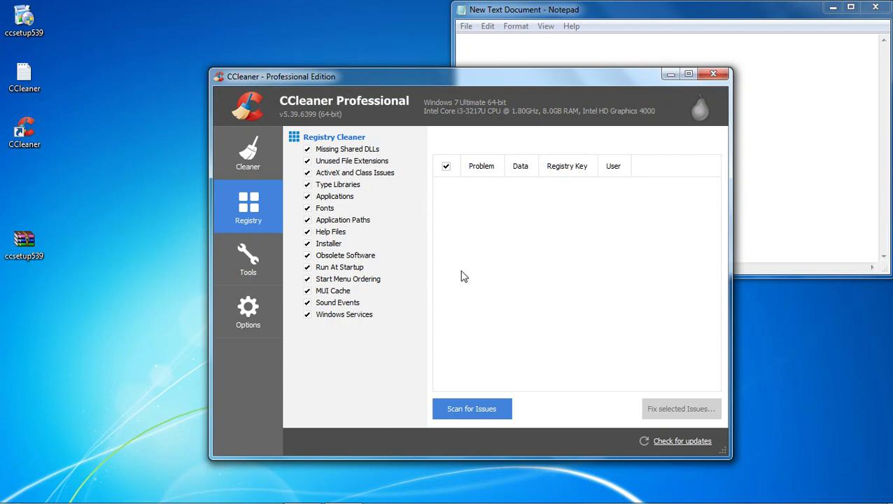
pyautogui.click(249, 312)
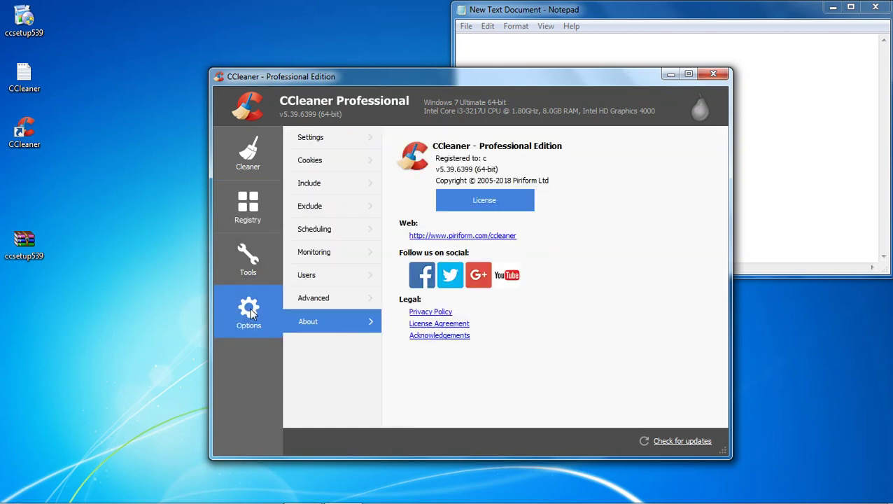
pyautogui.click(471, 209)
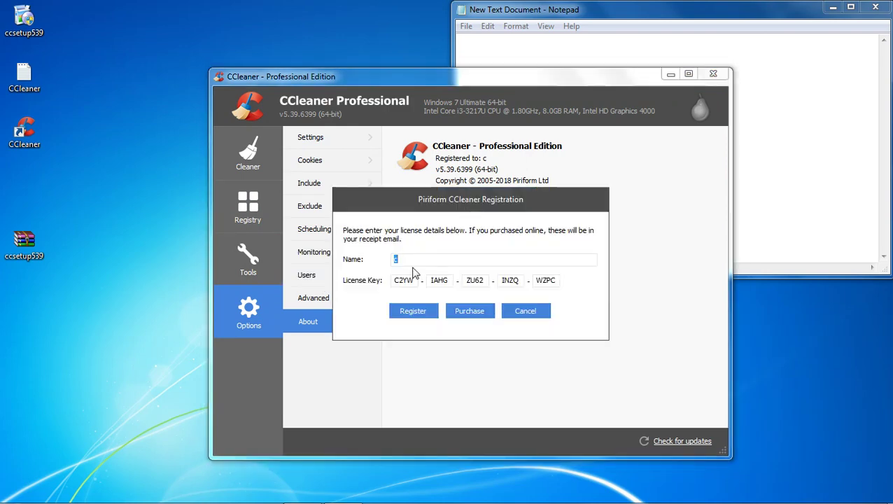
# Clear the existing name and all parts of the license key in the registration dialog
pyautogui.moveTo(558, 283); pyautogui.dragTo(461, 282)
pyautogui.press('BackSpace')
pyautogui.moveTo(522, 283); pyautogui.dragTo(383, 283)
pyautogui.press('BackSpace')
pyautogui.press('BackSpace')
pyautogui.press('BackSpace')
pyautogui.press('BackSpace')
pyautogui.doubleClick(396, 260)
pyautogui.press('BackSpace')
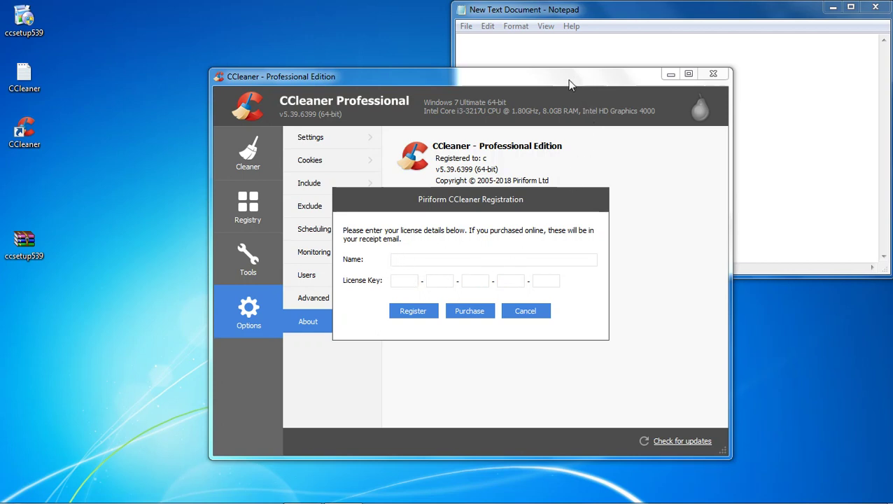
# Open the extracted CCleaner text file from the desktop and copy the first license key in its list
pyautogui.click(572, 10)
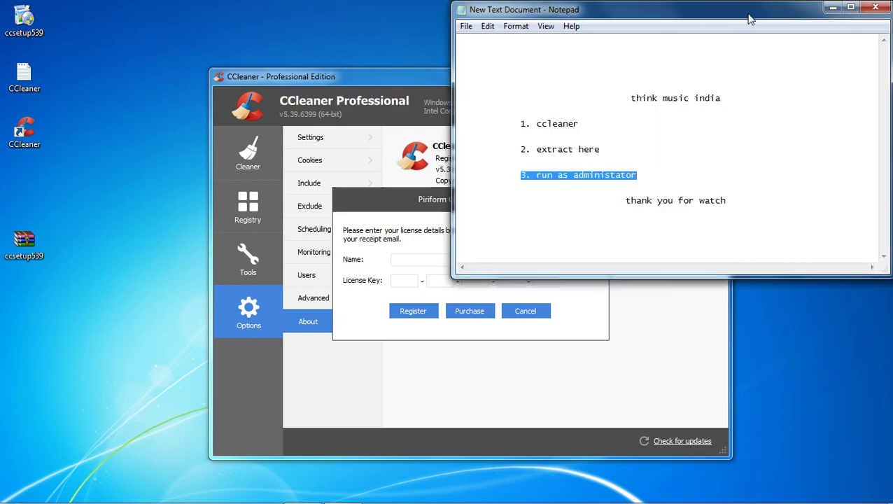
pyautogui.click(423, 82)
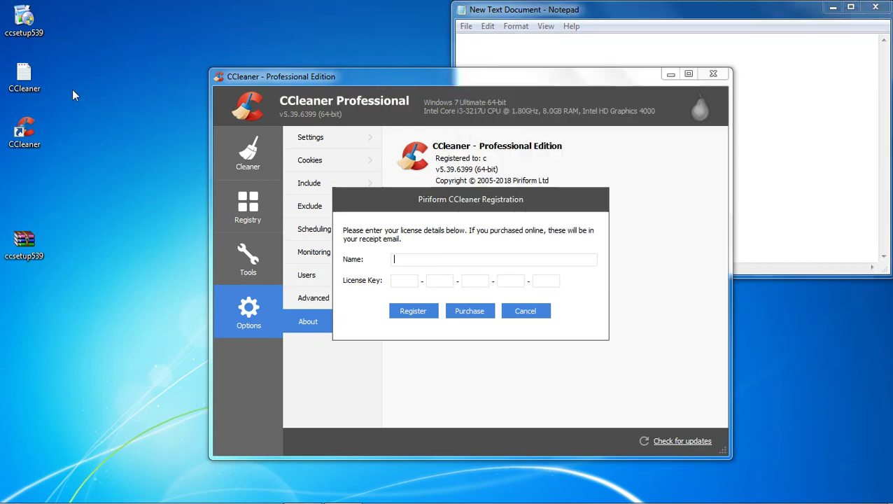
pyautogui.doubleClick(23, 86)
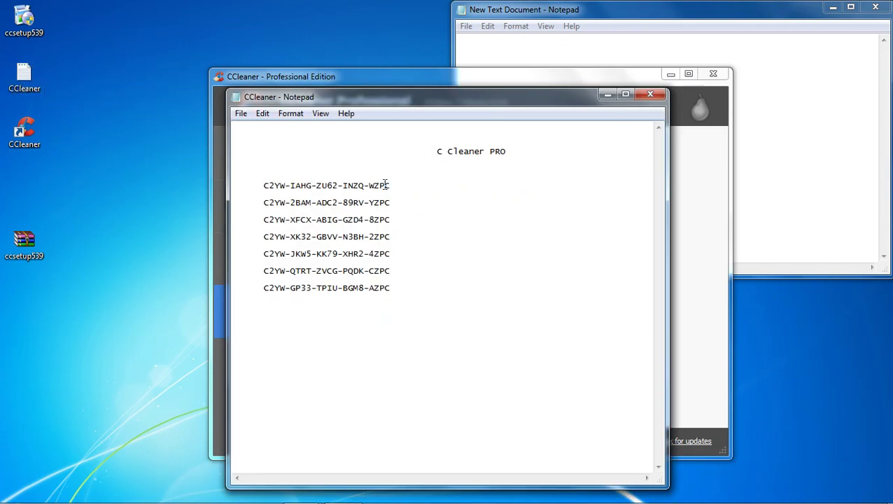
pyautogui.moveTo(393, 186); pyautogui.dragTo(272, 183)
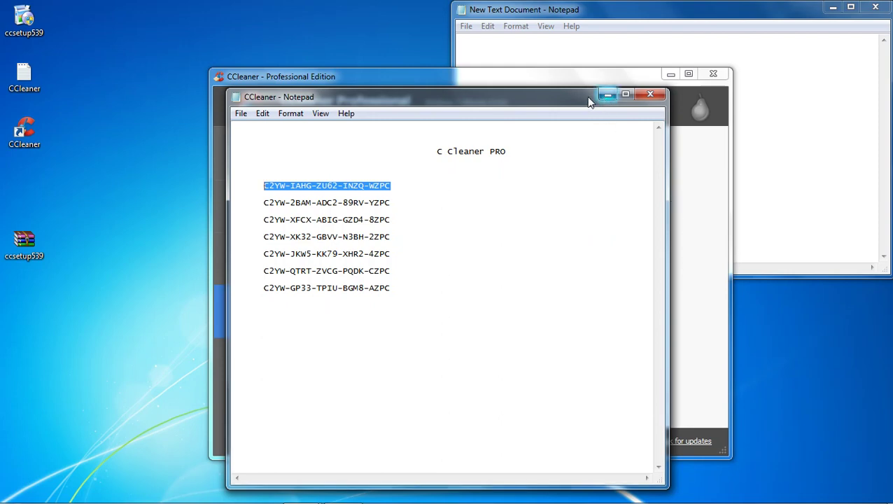
pyautogui.moveTo(565, 102)
pyautogui.mouseDown()
pyautogui.moveTo(474, 92)
pyautogui.moveTo(550, 93)
pyautogui.mouseUp()
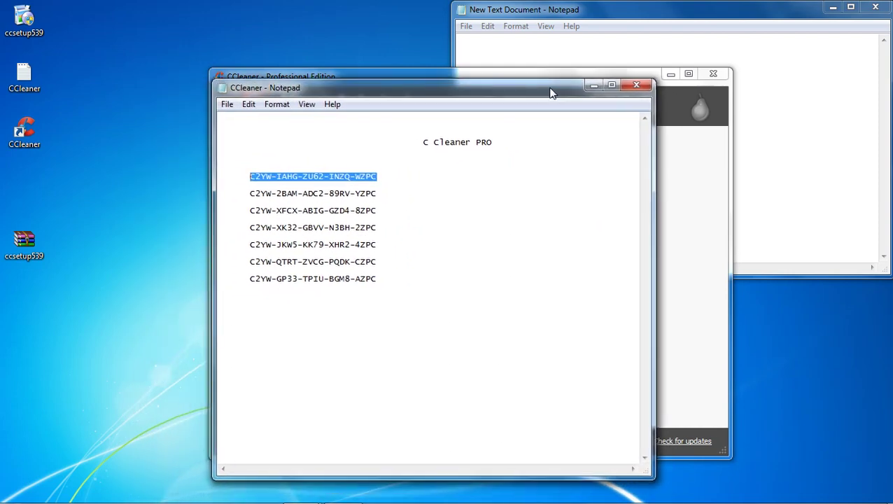
# Enter a registration name, paste the copied license key into the registration dialog, and register the program
pyautogui.click(550, 79)
pyautogui.click(433, 258)
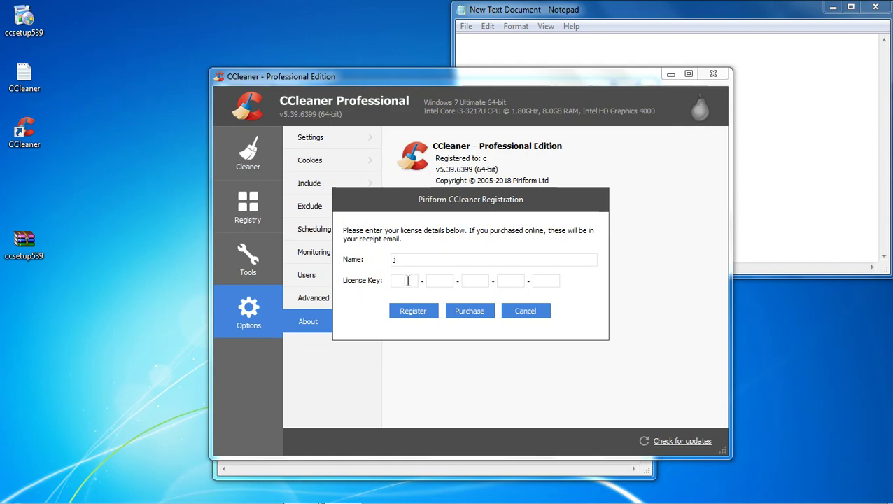
pyautogui.press('Tab')
pyautogui.hotkey('ctrl', 'v')
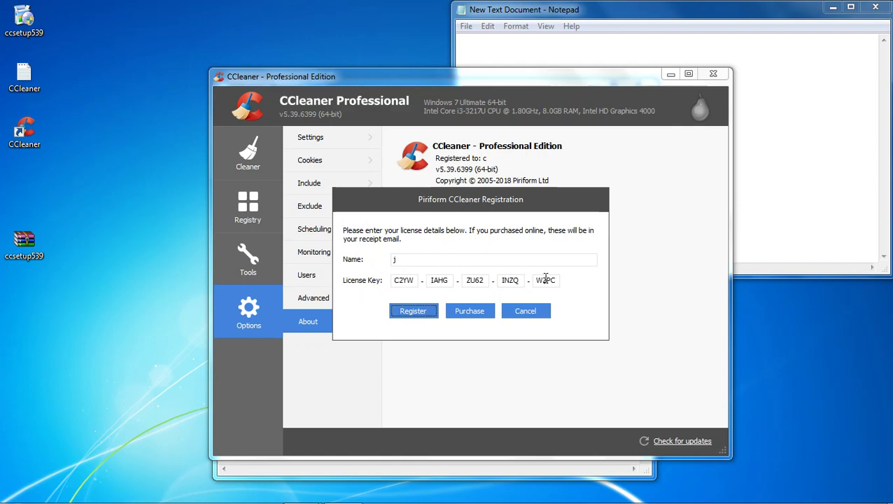
pyautogui.click(428, 319)
pyautogui.click(452, 280)
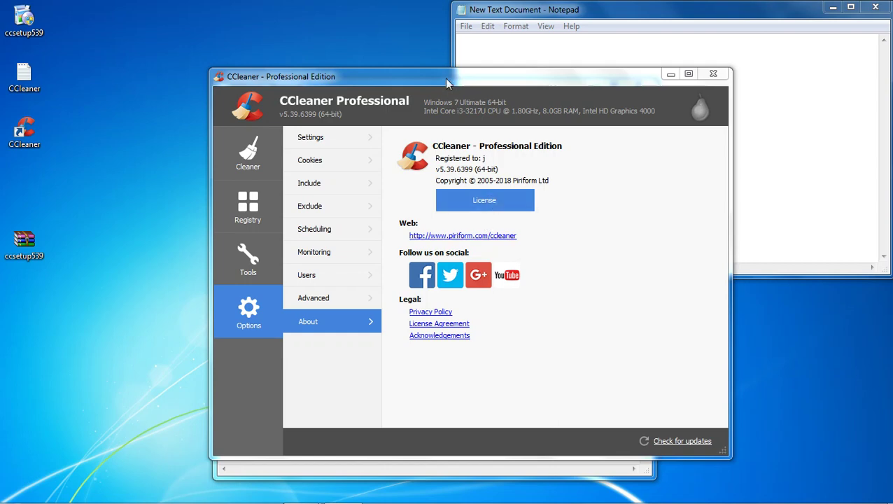
# Examine the heading and the remaining license keys in the CCleaner text file, and close the file
pyautogui.moveTo(448, 82); pyautogui.dragTo(446, 112)
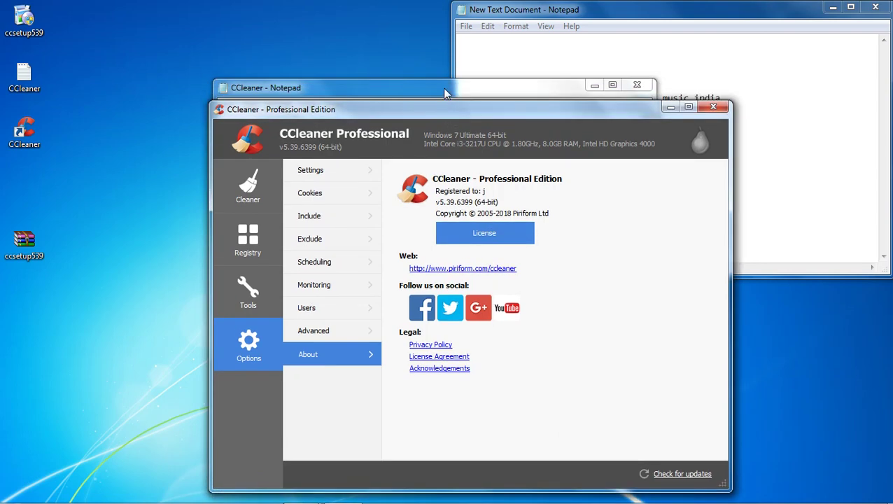
pyautogui.click(442, 88)
pyautogui.moveTo(246, 194); pyautogui.dragTo(384, 194)
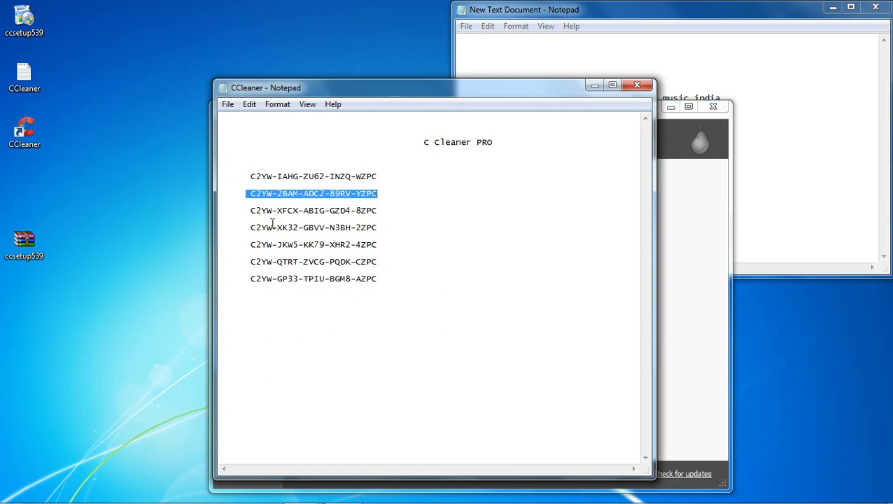
pyautogui.moveTo(249, 212); pyautogui.dragTo(381, 210)
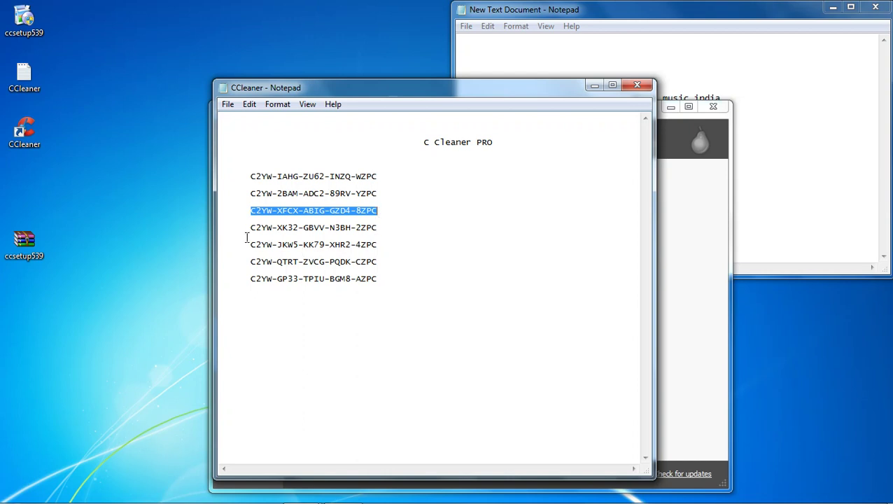
pyautogui.moveTo(249, 227); pyautogui.dragTo(379, 227)
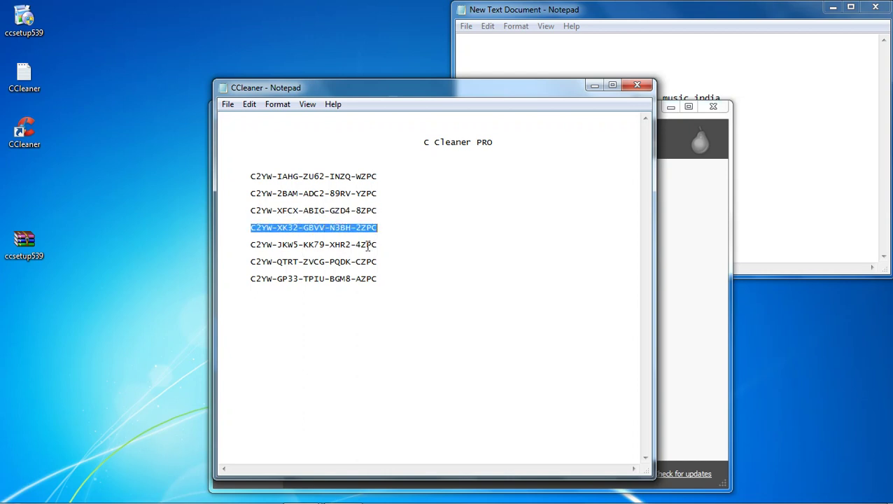
pyautogui.moveTo(249, 244); pyautogui.dragTo(373, 243)
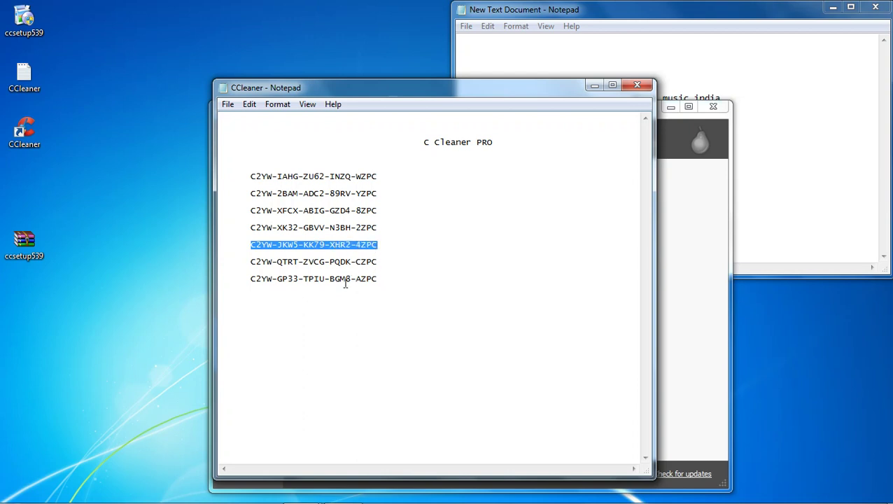
pyautogui.moveTo(247, 261); pyautogui.dragTo(380, 262)
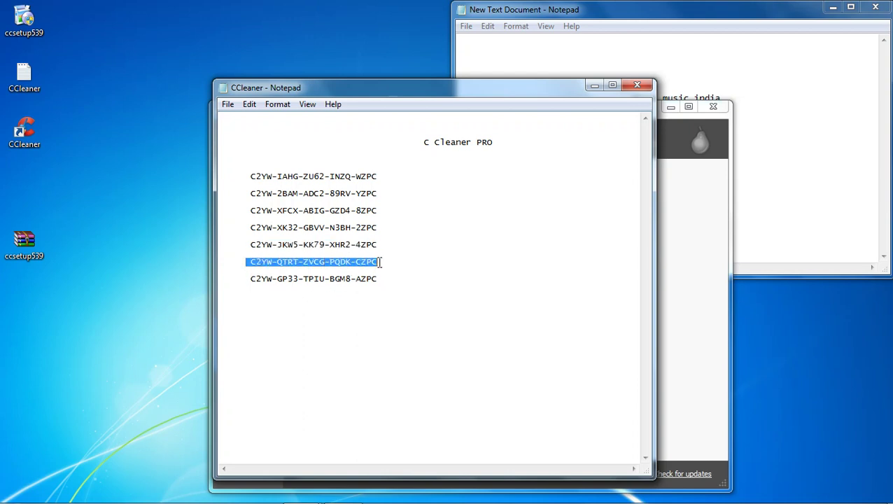
pyautogui.moveTo(250, 279); pyautogui.dragTo(366, 280)
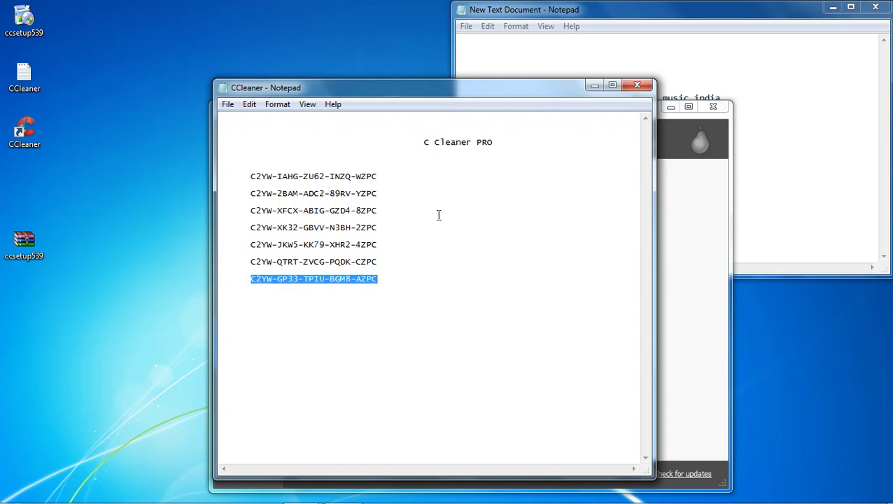
pyautogui.moveTo(424, 146); pyautogui.dragTo(495, 143)
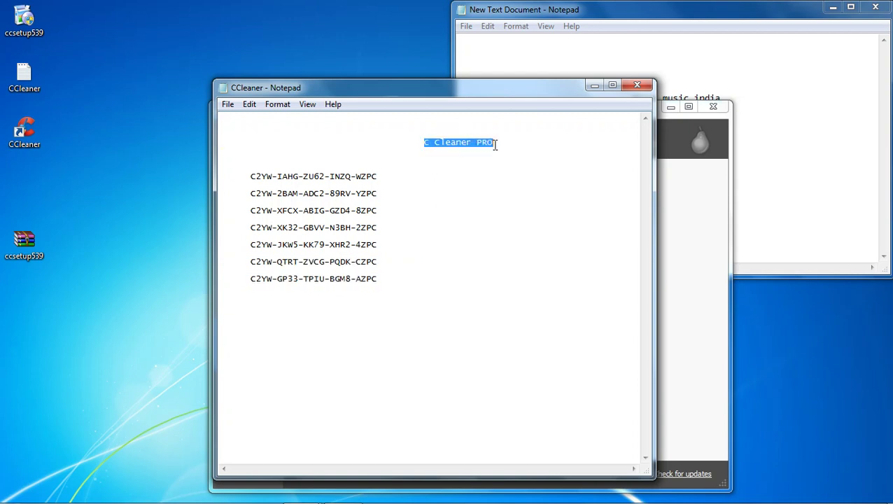
pyautogui.click(637, 85)
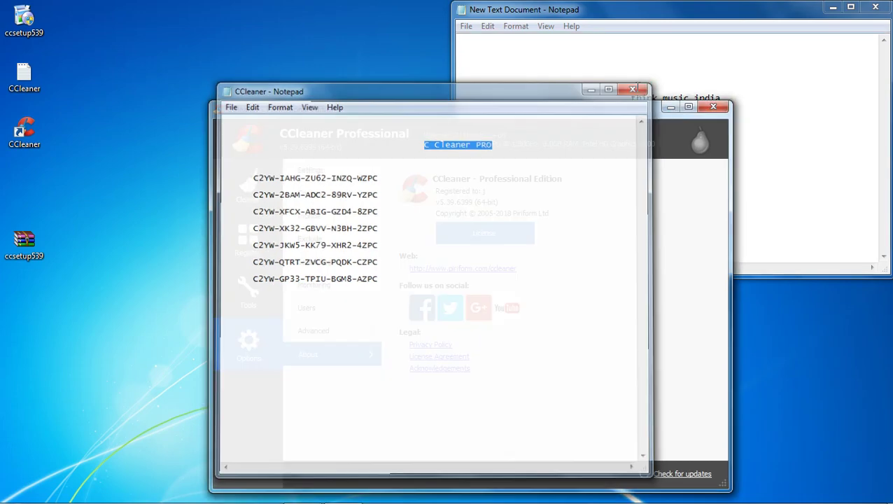
# Analyze the system with the default cleaning items and run the cleaner to delete the listed files
pyautogui.click(254, 192)
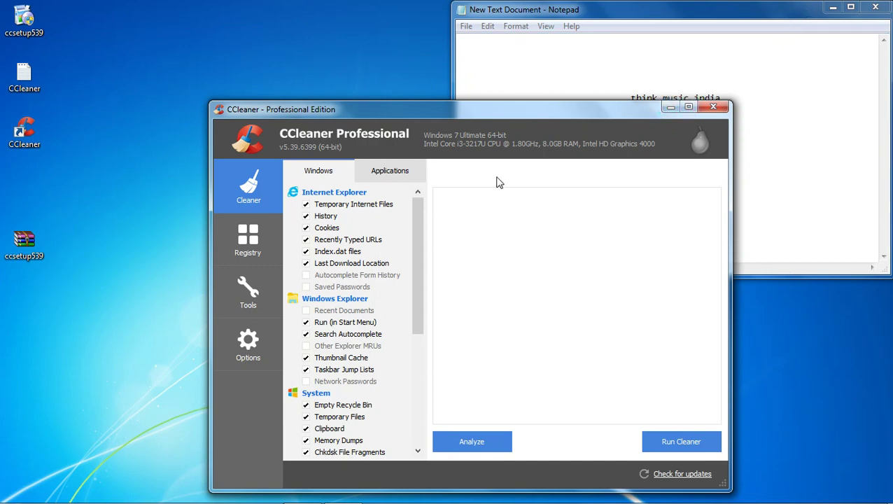
pyautogui.click(478, 453)
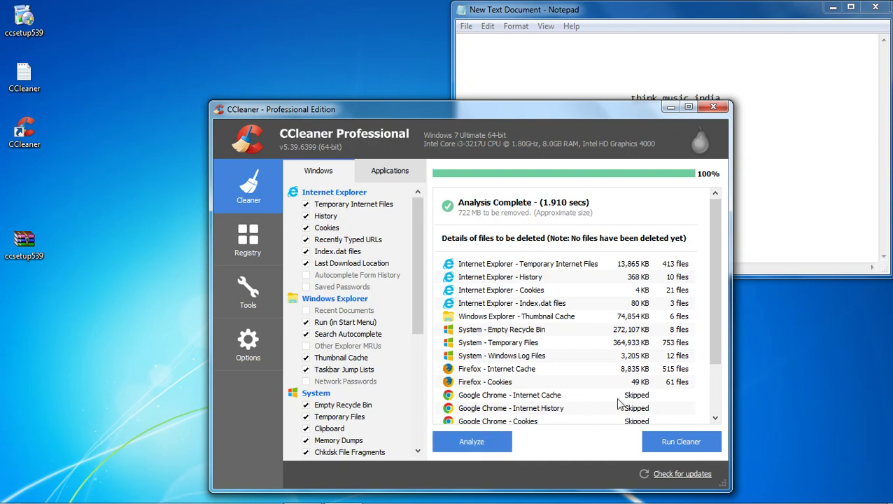
pyautogui.click(681, 442)
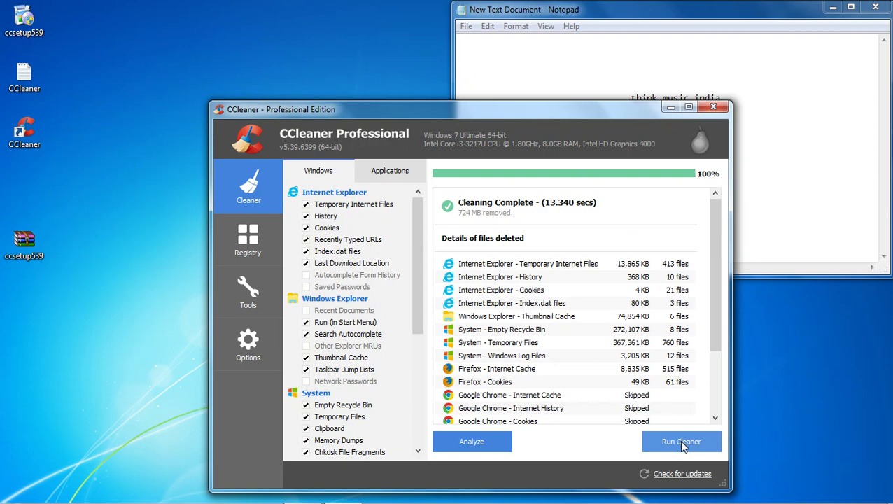
# Run the cleaner again with the default cleaning items and look through the rest of the item list
pyautogui.click(682, 444)
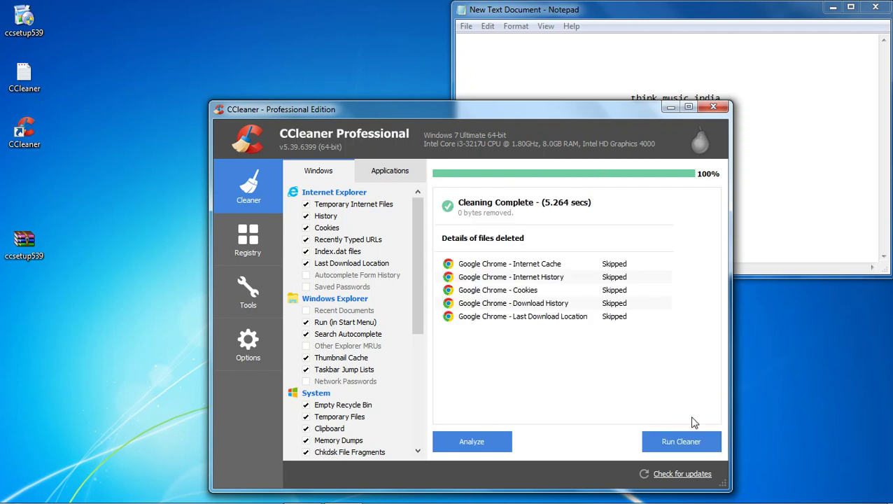
pyautogui.click(683, 447)
pyautogui.moveTo(419, 324); pyautogui.dragTo(422, 393)
# Display the cookie options listing cookies on the computer and cookies to keep, and force the slow-closing application to close
pyautogui.click(248, 343)
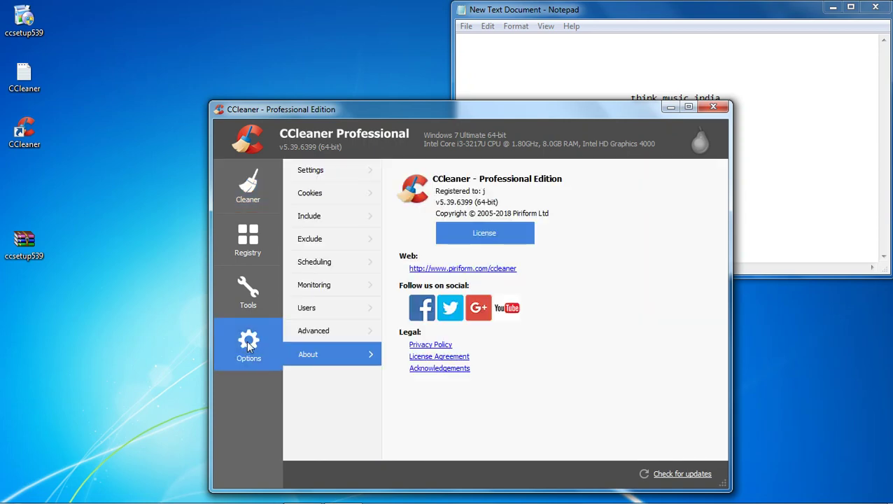
pyautogui.click(320, 197)
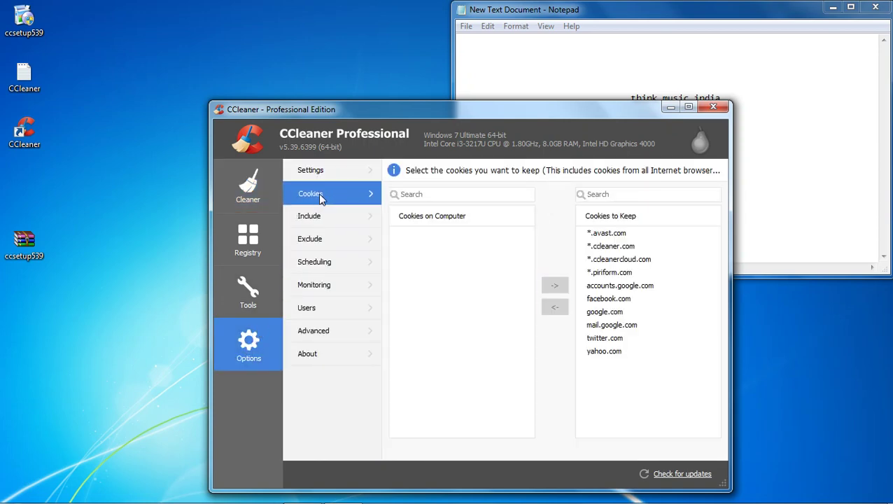
pyautogui.click(527, 352)
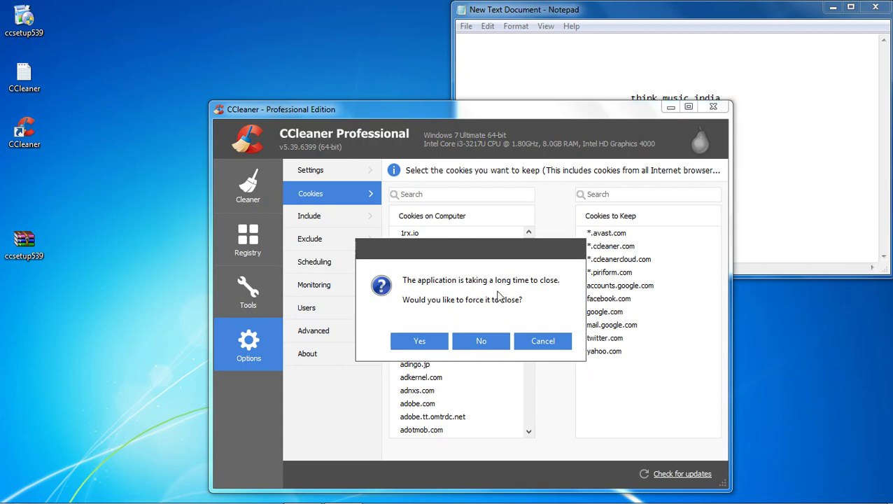
pyautogui.click(422, 340)
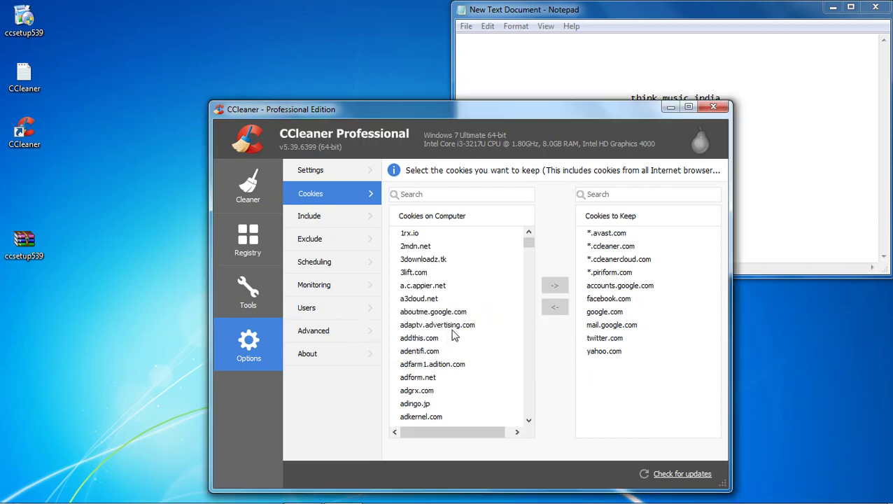
# Close CCleaner and select the closing line "thank you for watch" in the Notepad document
pyautogui.click(713, 107)
pyautogui.click(798, 478)
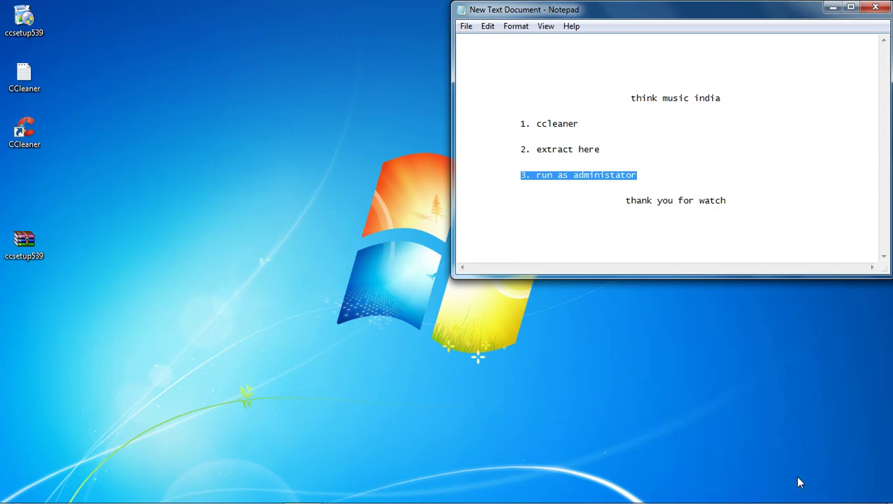
pyautogui.click(425, 310)
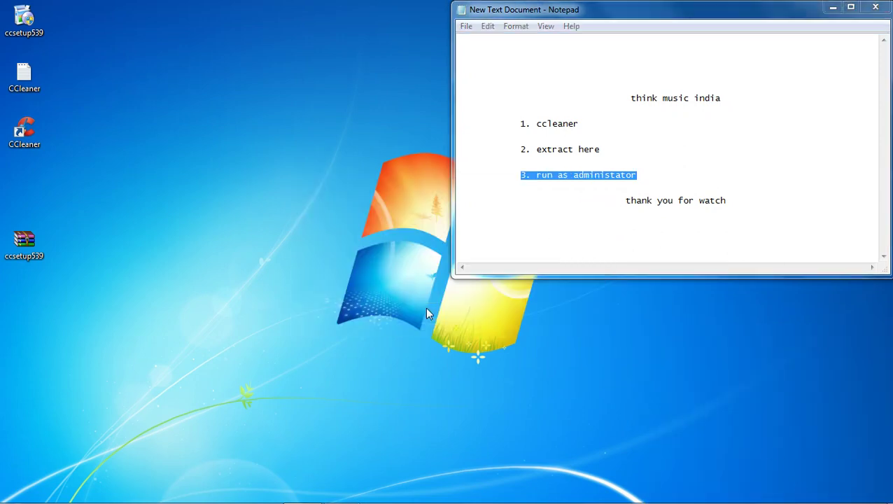
pyautogui.moveTo(728, 201); pyautogui.dragTo(630, 202)
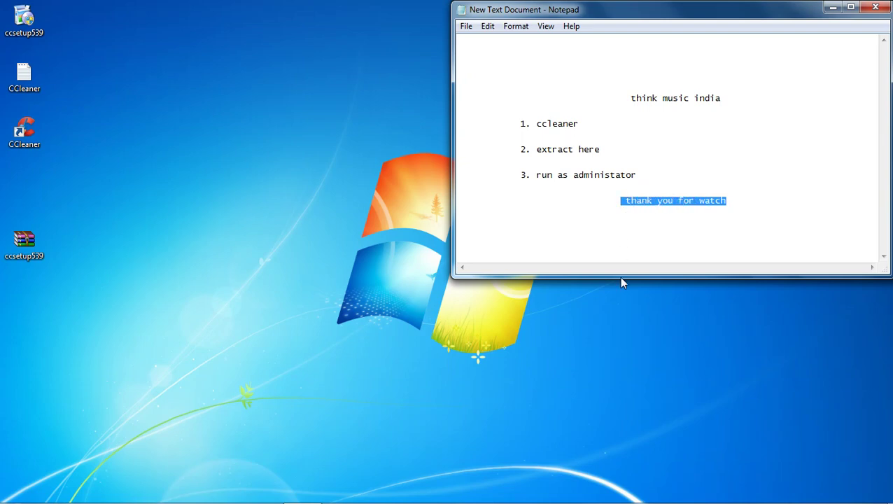